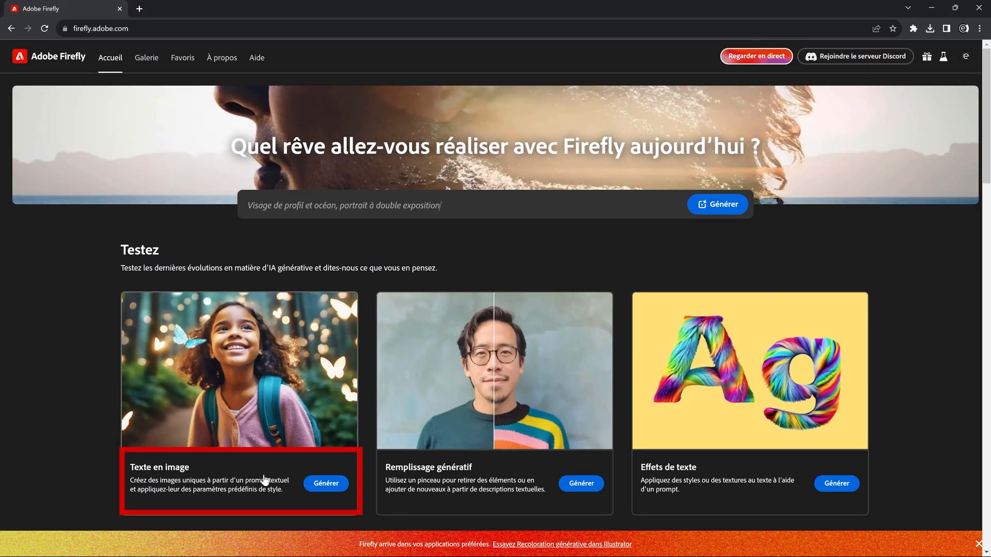
# Step: Open the Texte en image module and load the gallery example "Koala dans un costume d'astronaute rose vif"
pyautogui.click(283, 468)
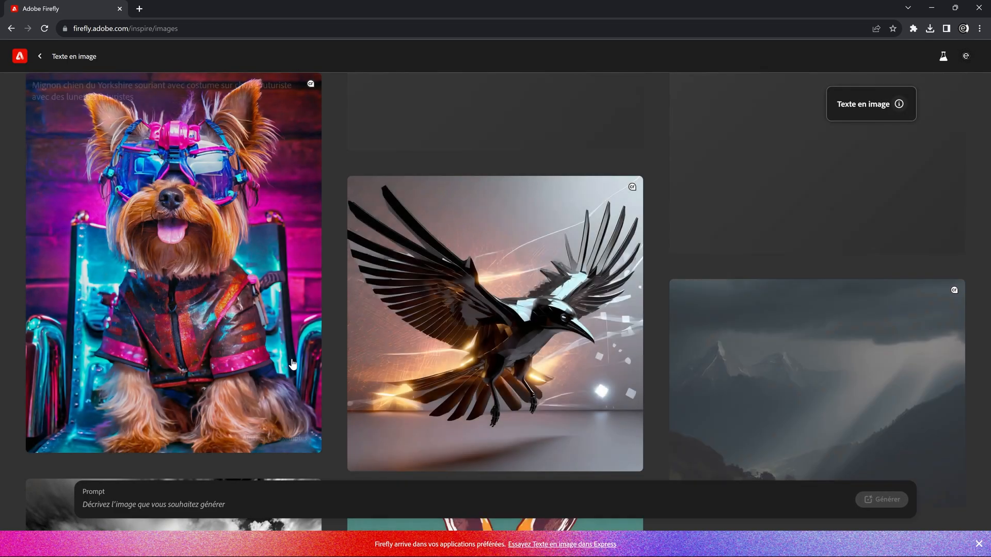
pyautogui.scroll(15, 299, 361)
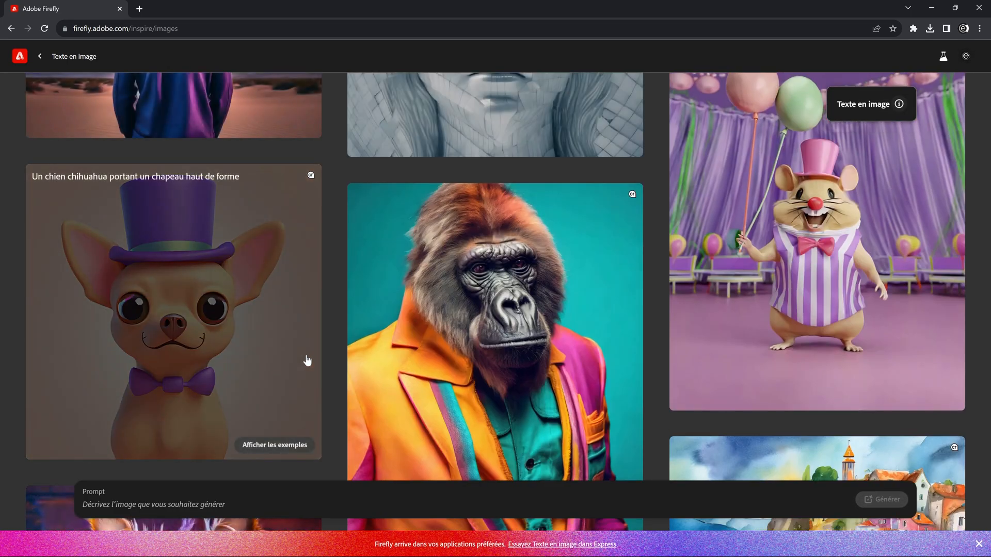
pyautogui.scroll(15, 308, 361)
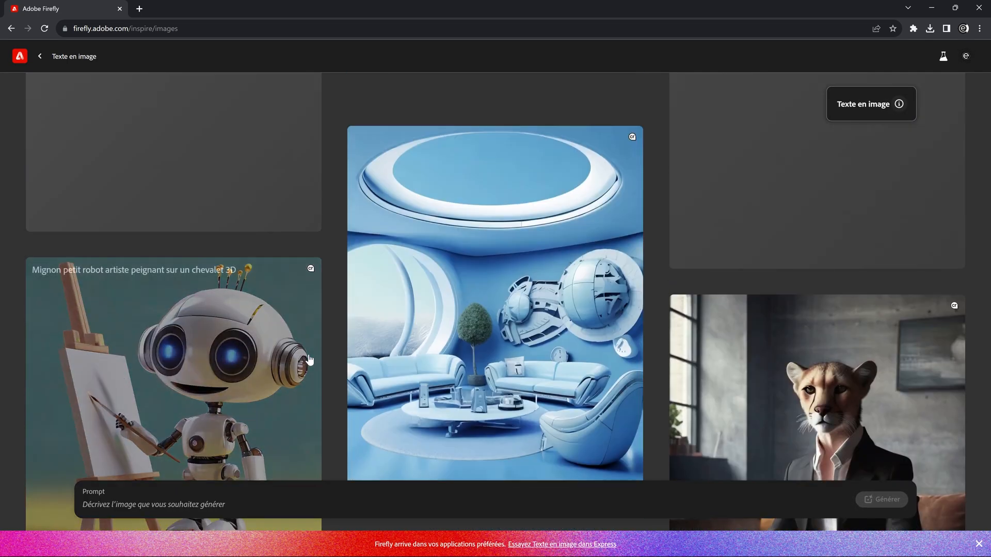
pyautogui.scroll(15, 310, 360)
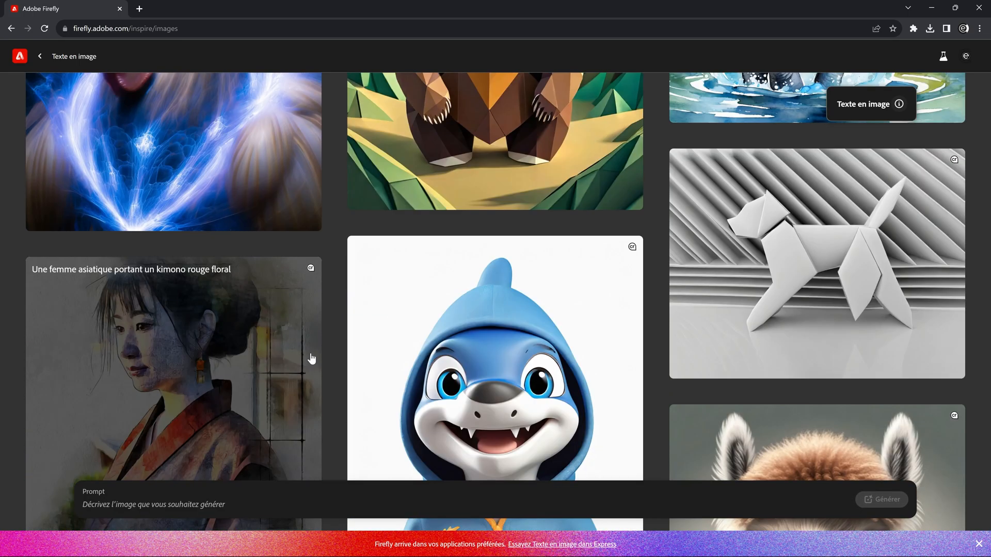
pyautogui.scroll(15, 313, 359)
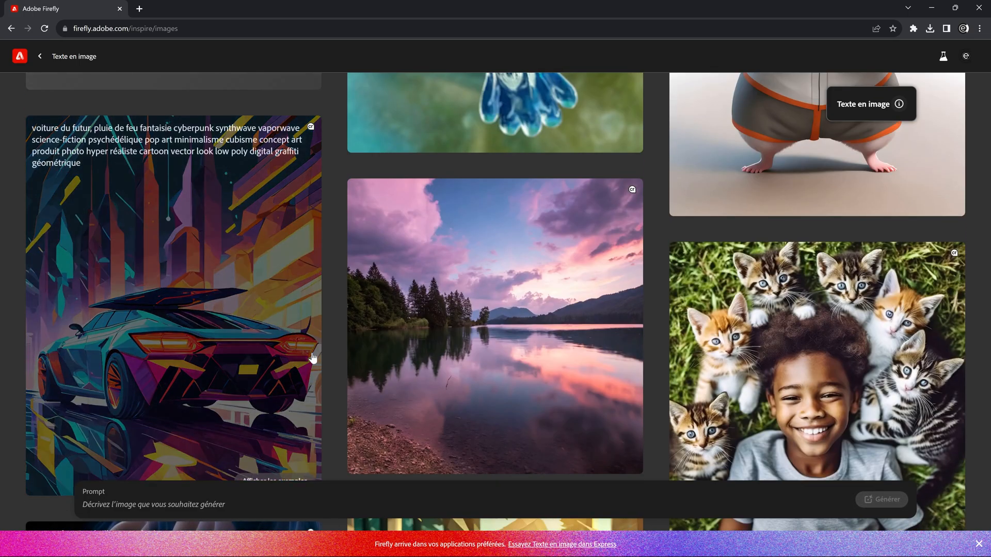
pyautogui.scroll(5, 315, 357)
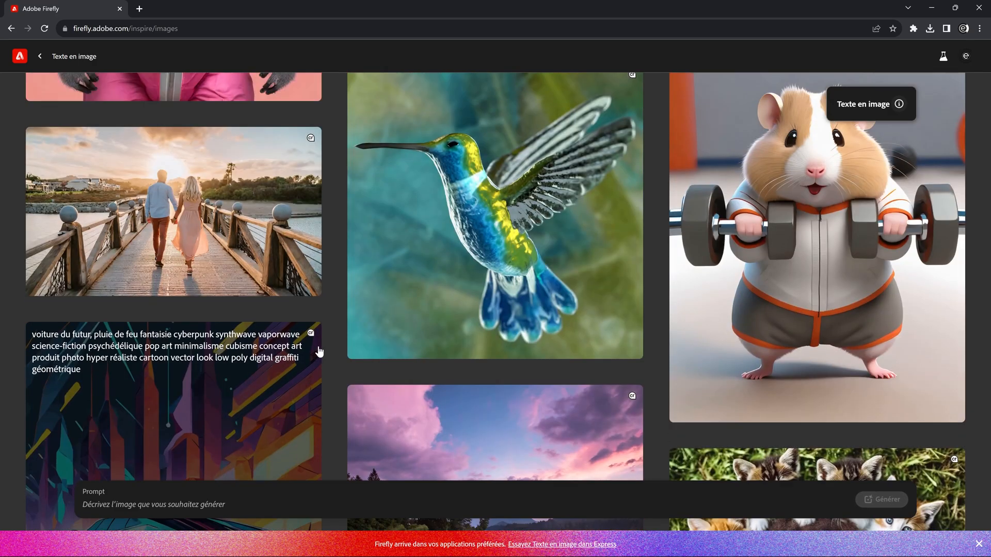
pyautogui.scroll(3, 323, 351)
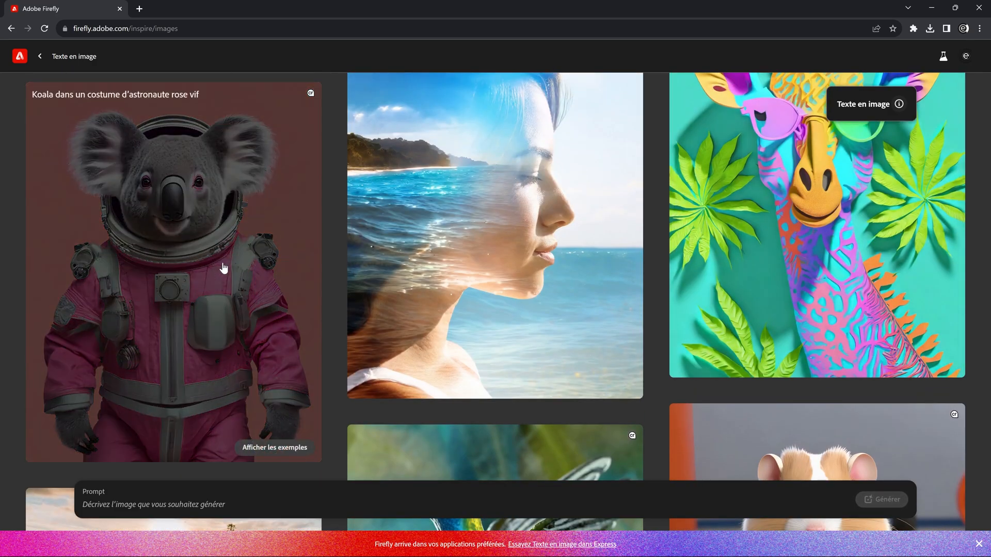
pyautogui.click(223, 268)
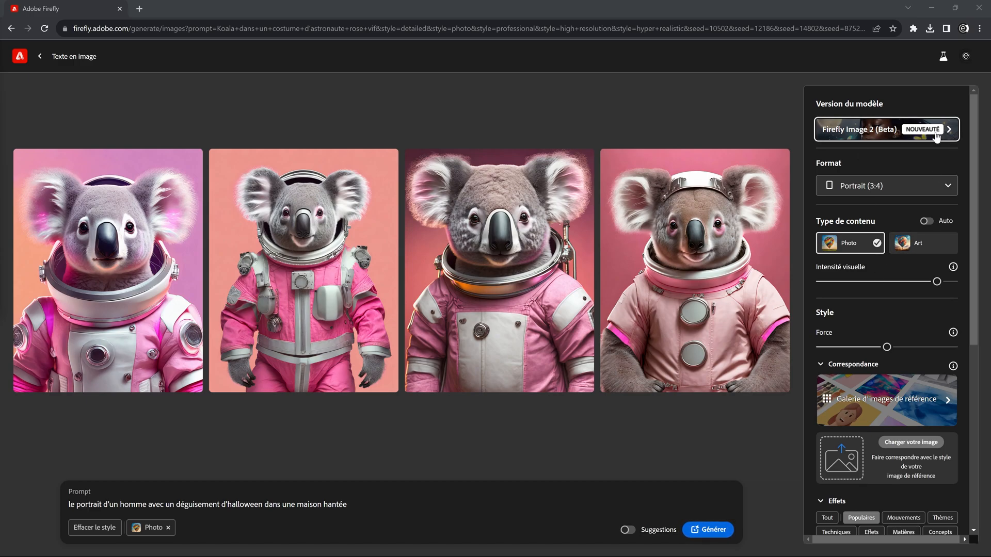
# Step: Set the image format to Carré (1:1) and lower Intensité visuelle to its minimum, keeping the Firefly Image 2 (Beta) model
pyautogui.click(939, 134)
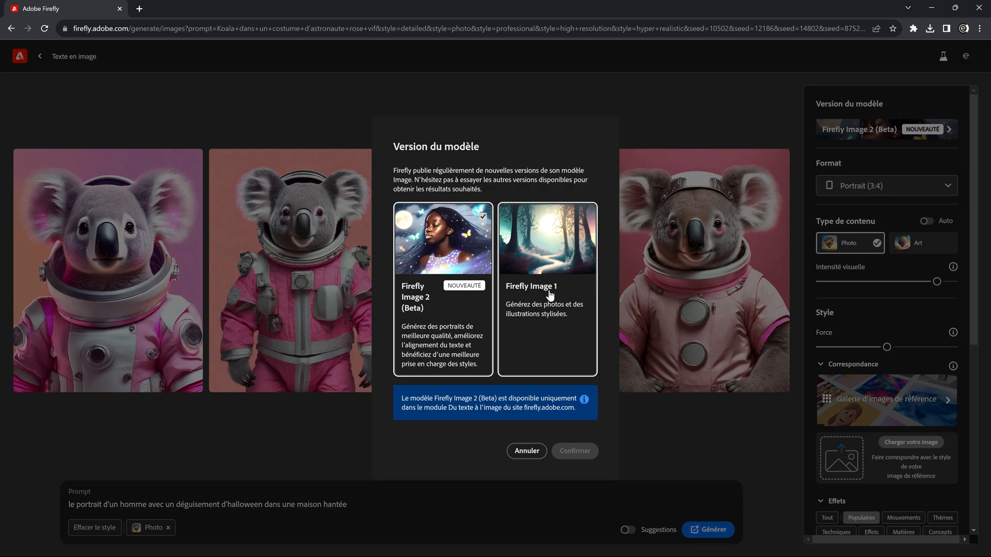
pyautogui.click(520, 453)
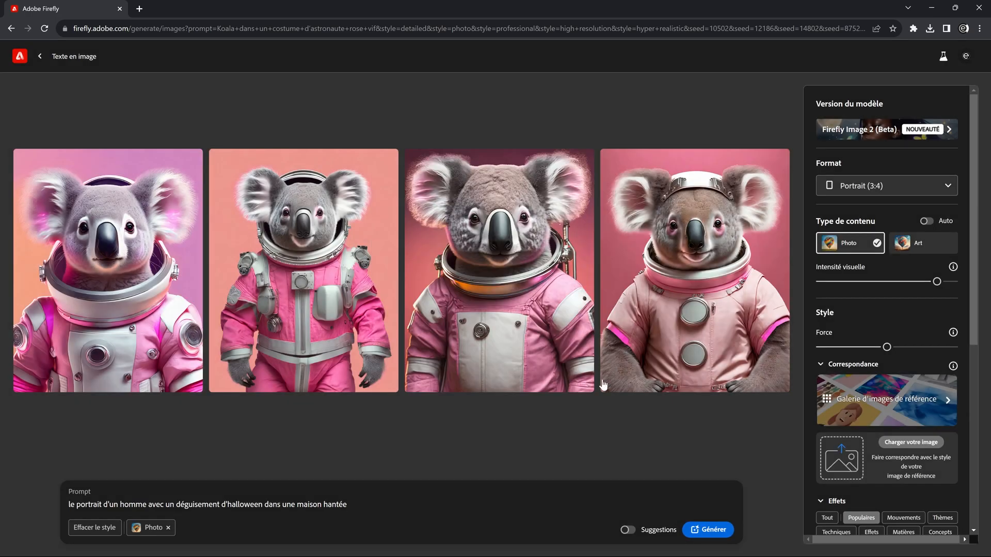
pyautogui.click(939, 189)
pyautogui.click(840, 251)
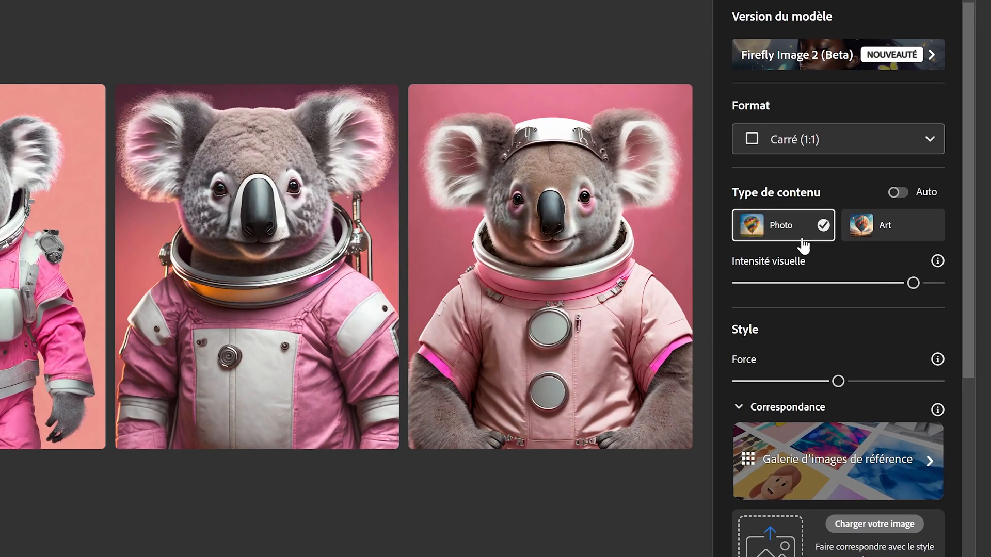
pyautogui.moveTo(914, 283); pyautogui.dragTo(739, 284)
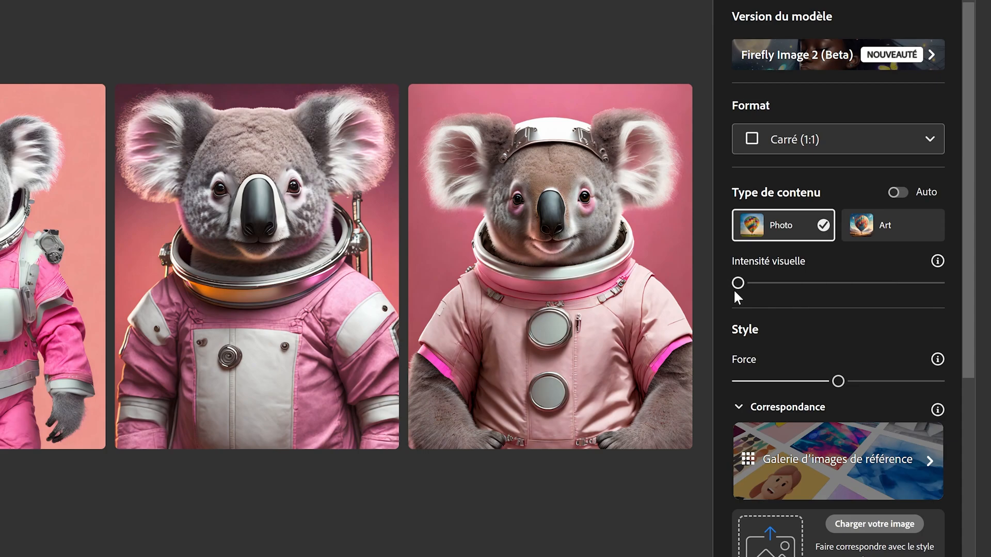
pyautogui.moveTo(938, 262)
# Step: Examine the available style, reference image, effect and tone options, including the Paramètres photo section
pyautogui.scroll(-2, 787, 364)
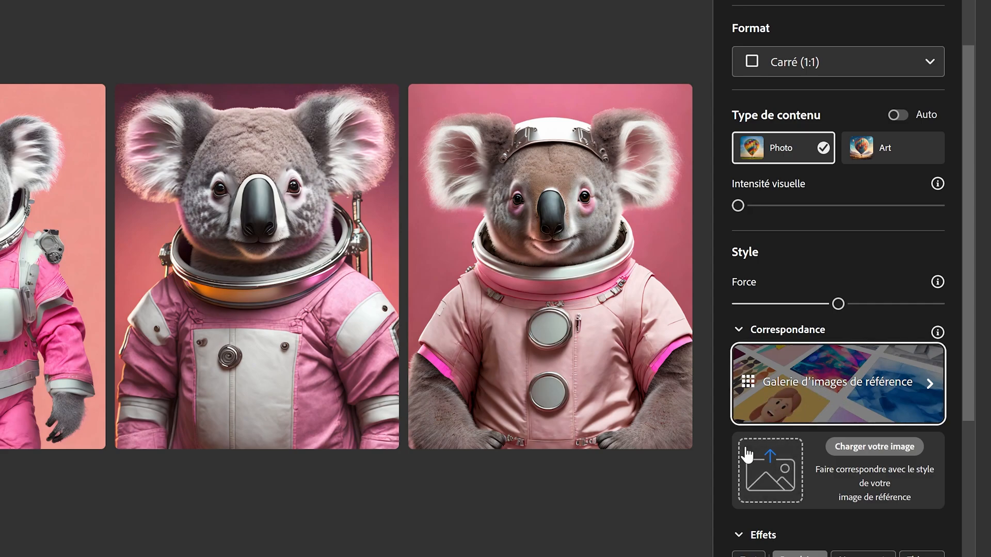
pyautogui.scroll(-3, 783, 486)
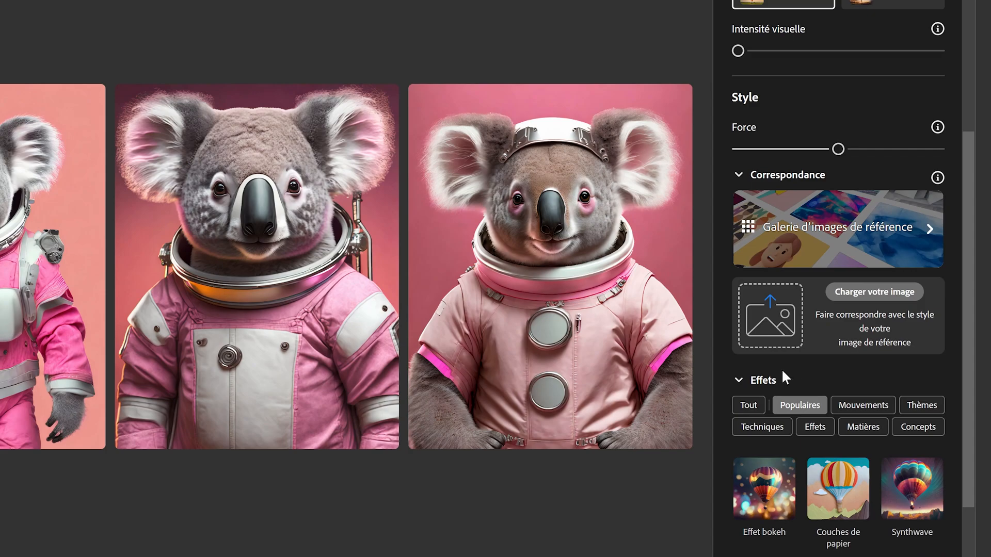
pyautogui.scroll(-5, 821, 390)
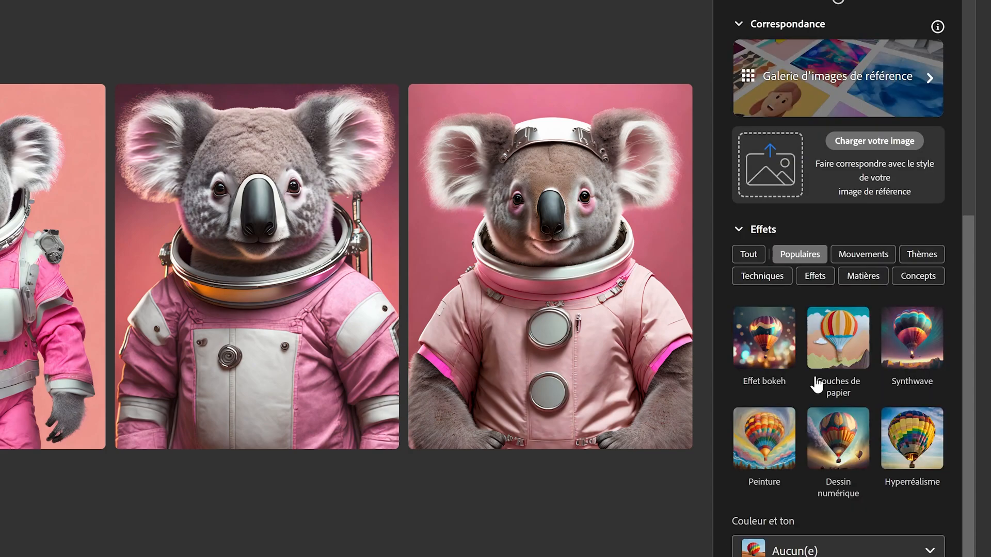
pyautogui.scroll(-2, 779, 517)
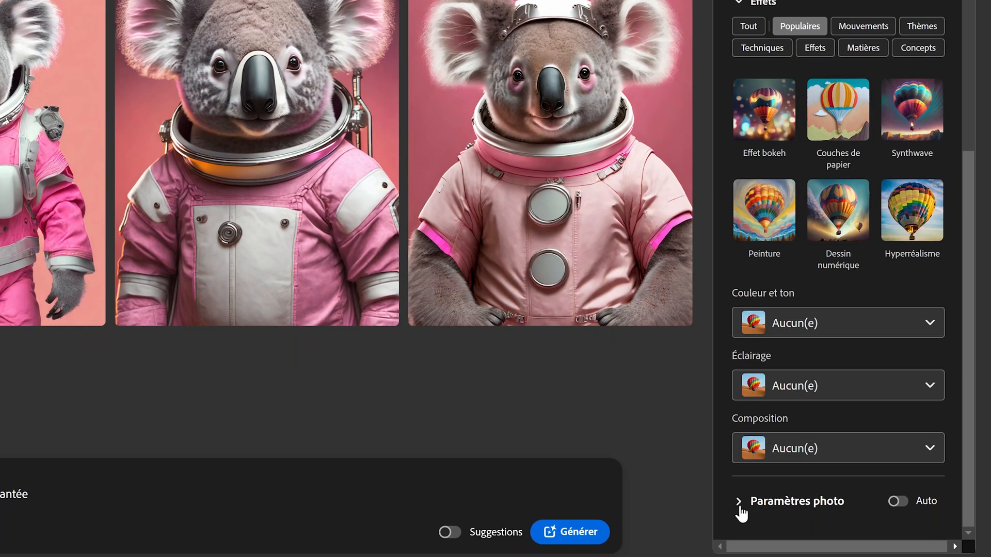
pyautogui.click(739, 503)
pyautogui.scroll(-4, 764, 455)
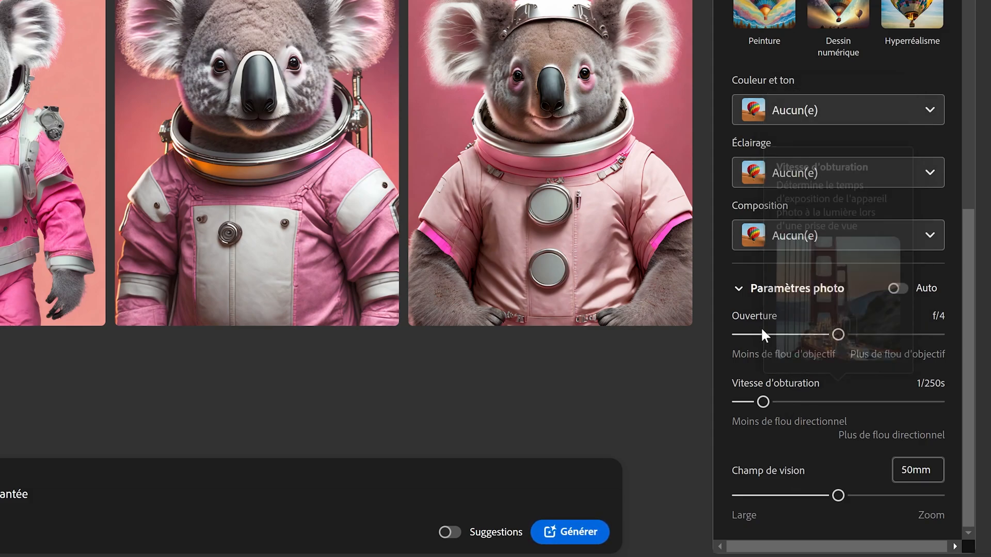
pyautogui.click(738, 291)
pyautogui.scroll(8, 800, 258)
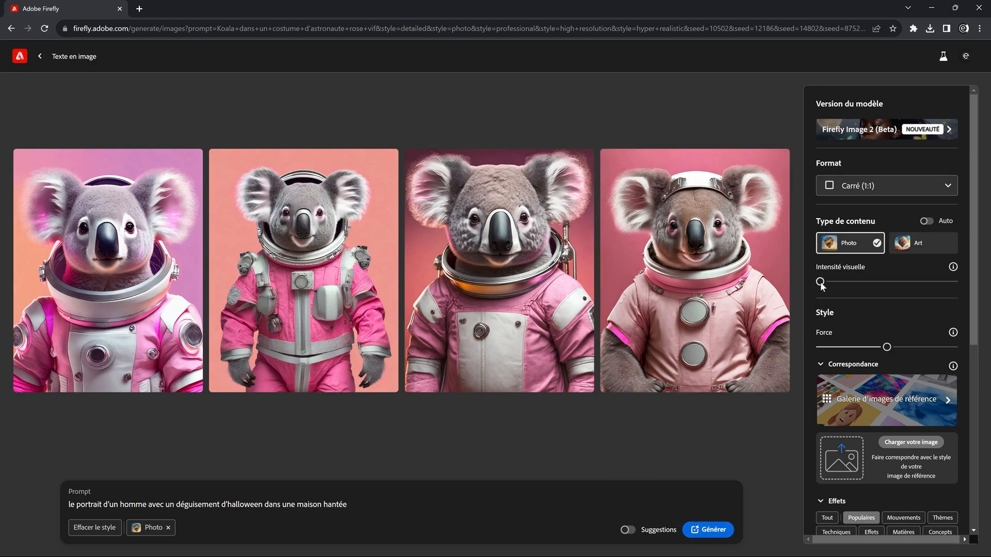
# Step: Try Intensité visuelle at its maximum and return it to its minimum
pyautogui.moveTo(821, 282)
pyautogui.mouseDown()
pyautogui.moveTo(957, 284)
pyautogui.moveTo(814, 293)
pyautogui.mouseUp()
pyautogui.moveTo(822, 284); pyautogui.dragTo(961, 290)
pyautogui.moveTo(967, 290); pyautogui.dragTo(813, 294)
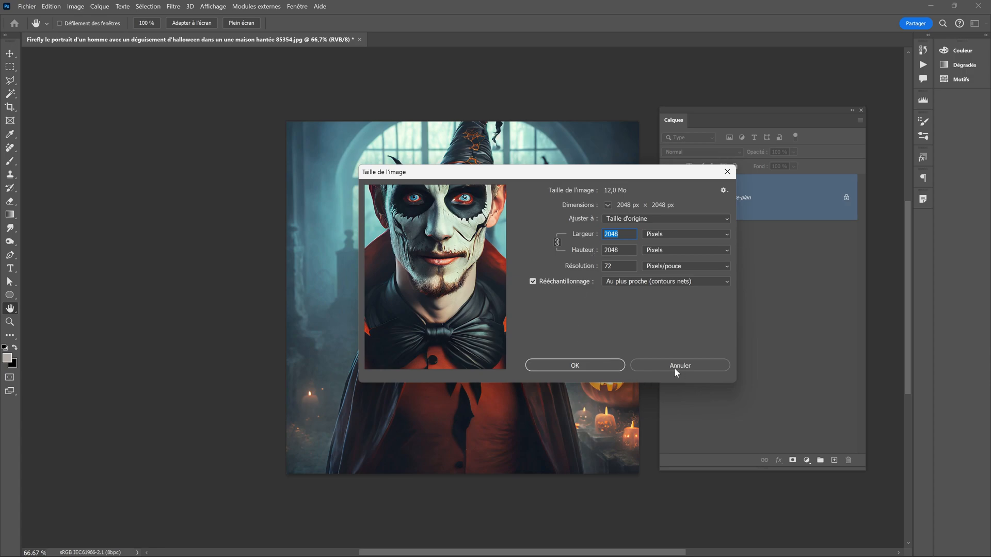
# Step: Dismiss the image size dialog in Photoshop and examine the aperture, shutter speed and field of view settings in Firefly
pyautogui.click(650, 365)
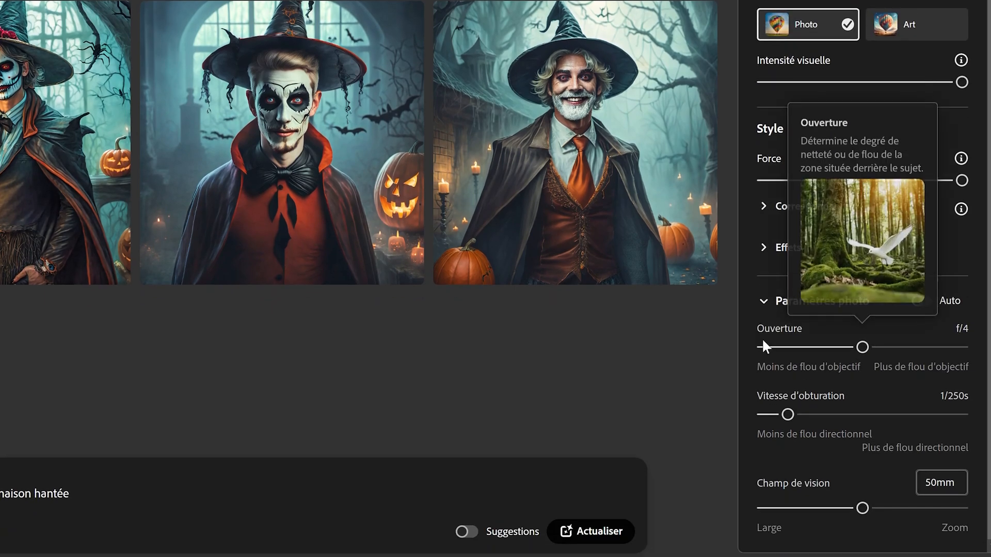
pyautogui.moveTo(832, 404)
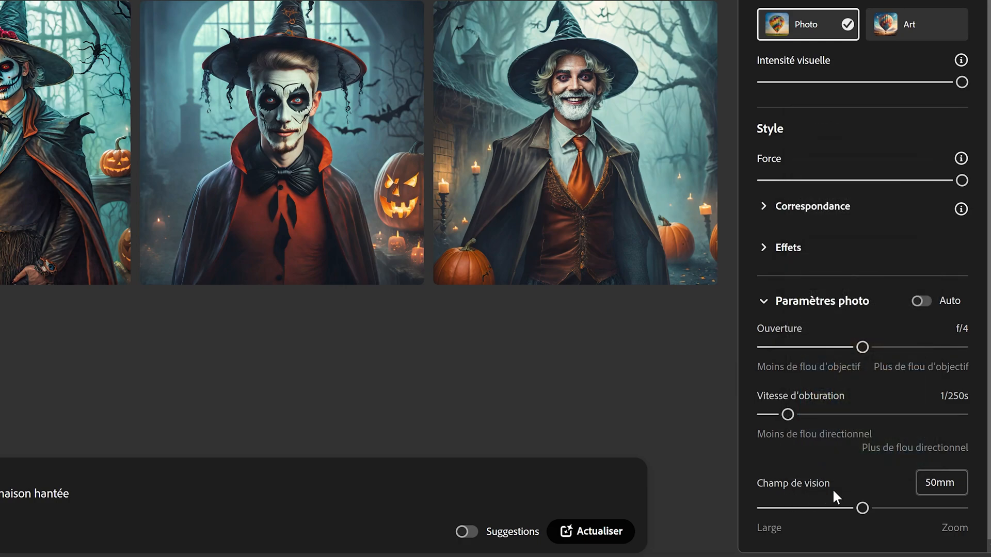
pyautogui.moveTo(806, 356)
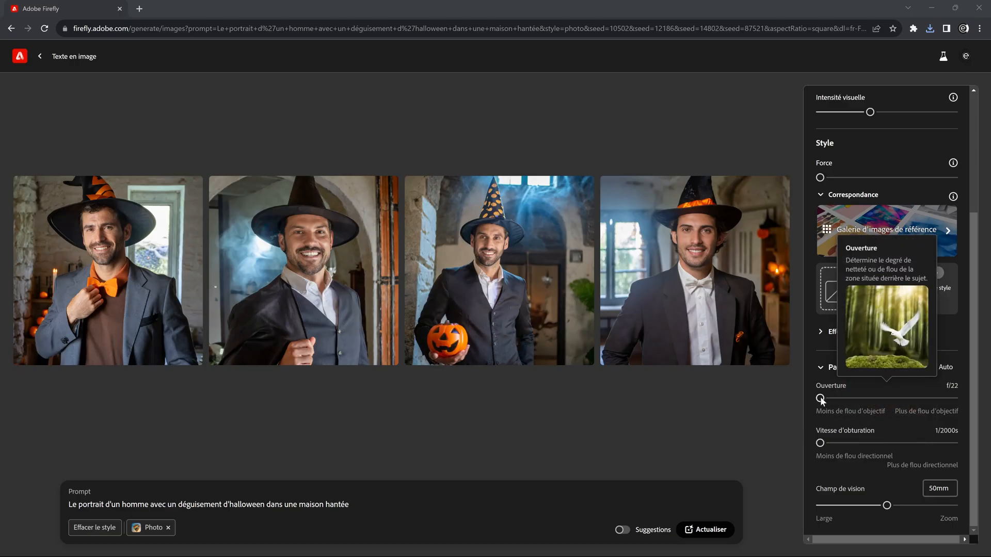
# Step: Set Ouverture to f/1.2 for the Halloween portrait and inspect the enlarged image of the man in the wide-brimmed black hat
pyautogui.moveTo(825, 398); pyautogui.dragTo(955, 400)
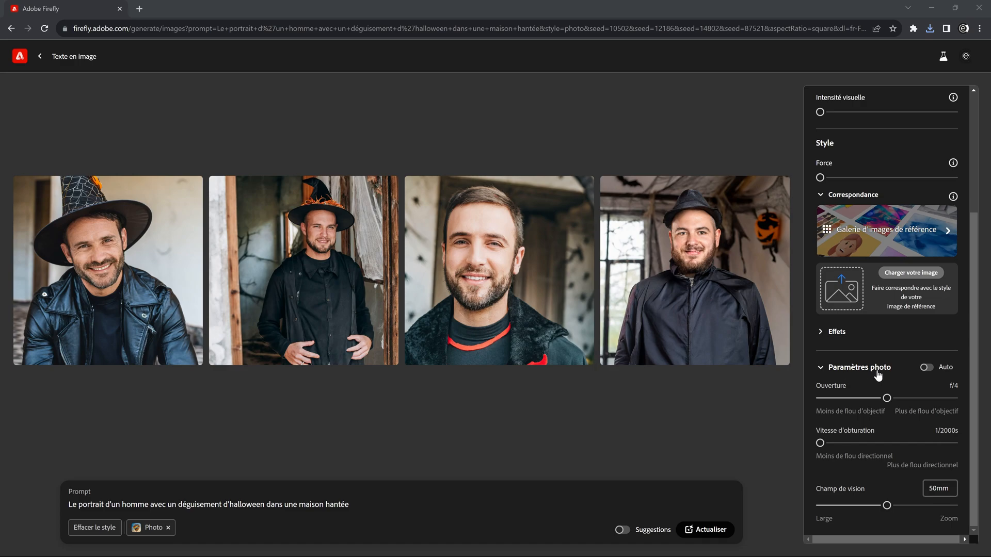
pyautogui.scroll(3, 878, 376)
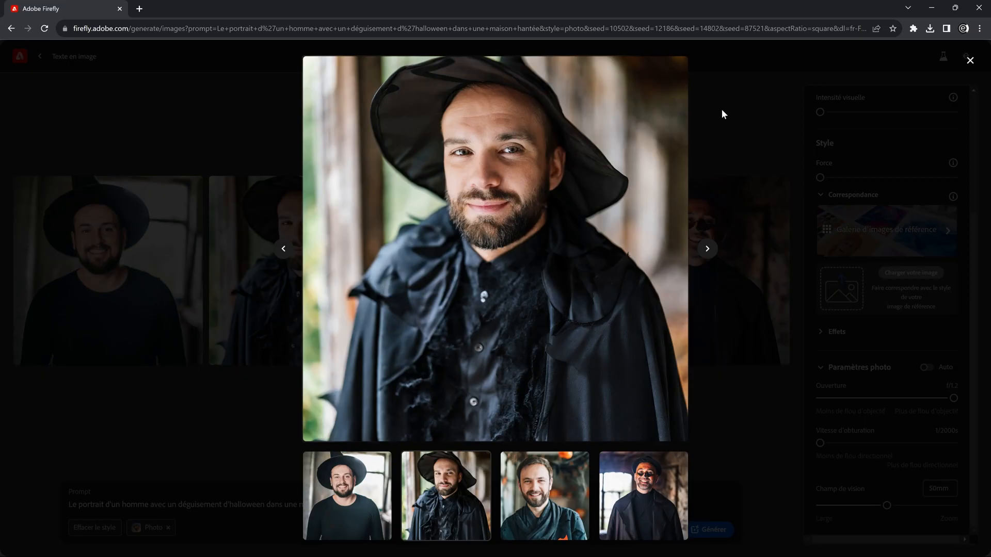
pyautogui.click(722, 110)
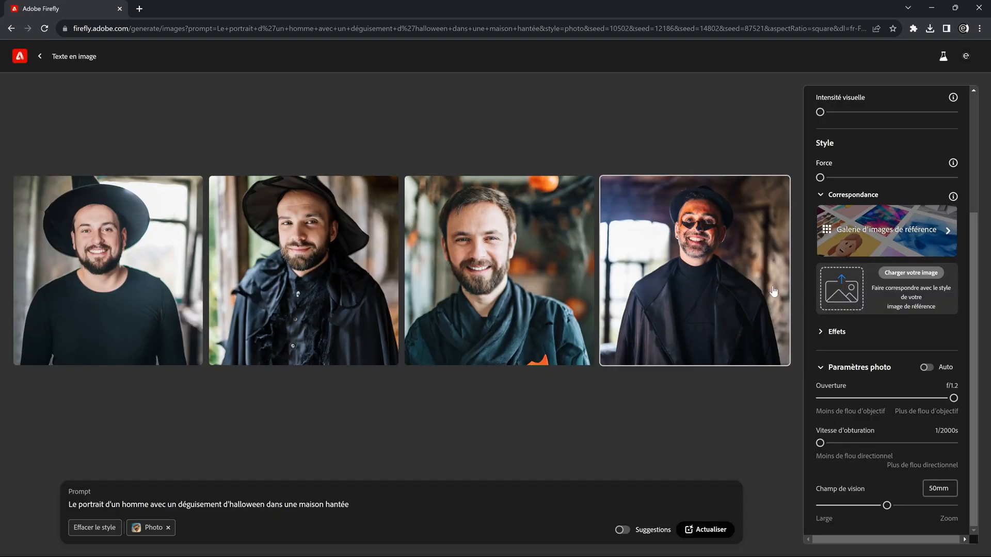
pyautogui.click(327, 236)
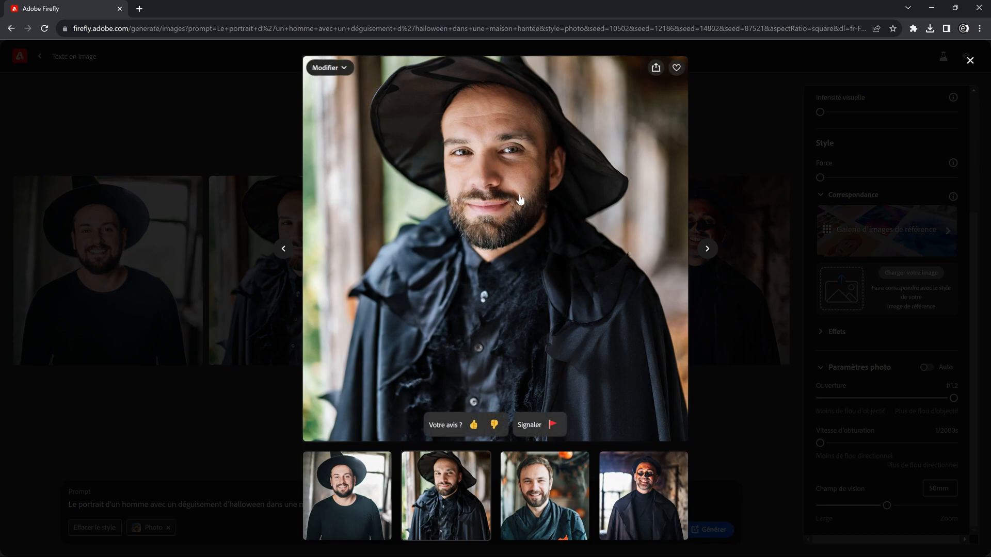
pyautogui.click(721, 102)
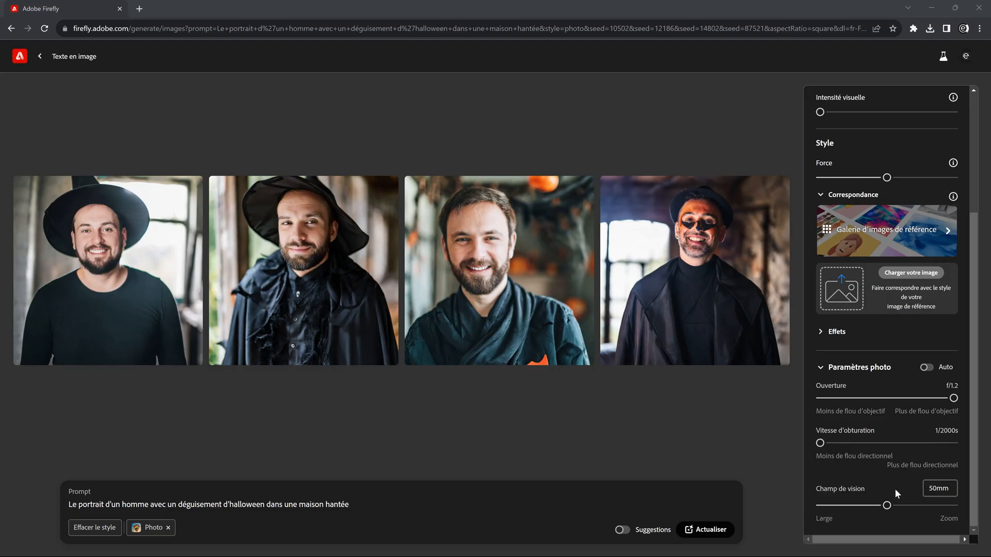
# Step: Set Champ de vision to its maximum zoom and regenerate the Halloween portraits
pyautogui.moveTo(889, 507); pyautogui.dragTo(965, 509)
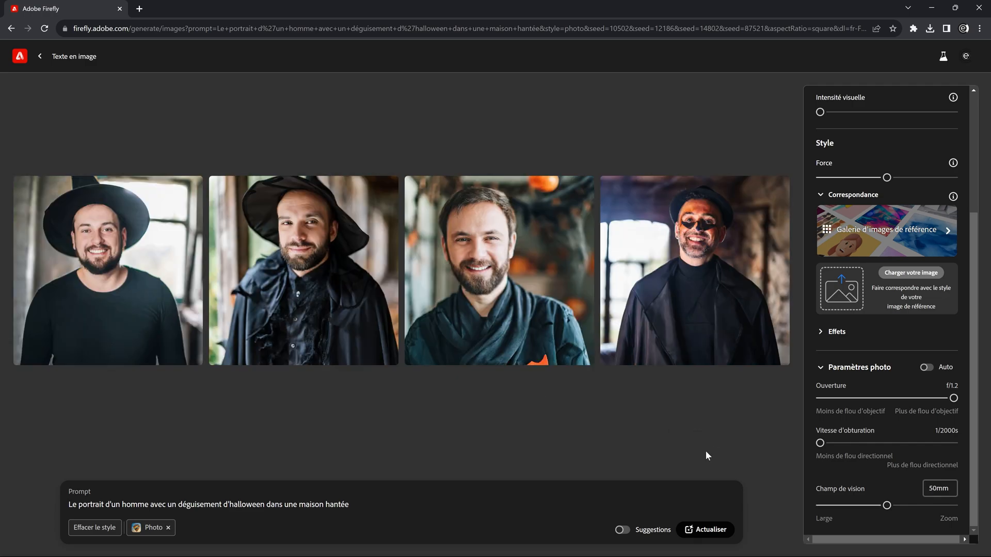
pyautogui.moveTo(886, 505); pyautogui.dragTo(977, 511)
pyautogui.click(712, 528)
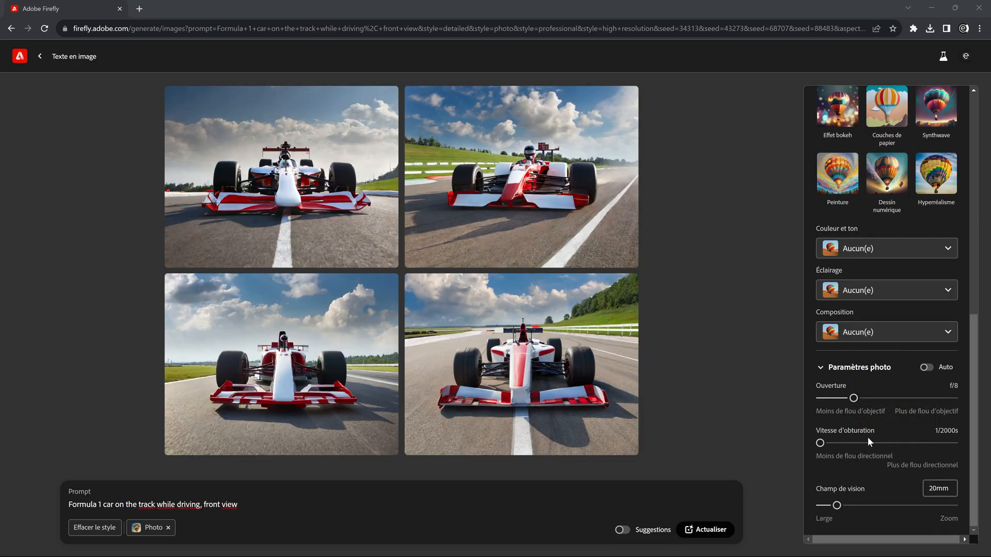
# Step: Hold Vitesse d'obturation at 1/2000s and inspect the enlarged Formula 1 car image with the green hillside
pyautogui.moveTo(868, 441)
pyautogui.moveTo(820, 445)
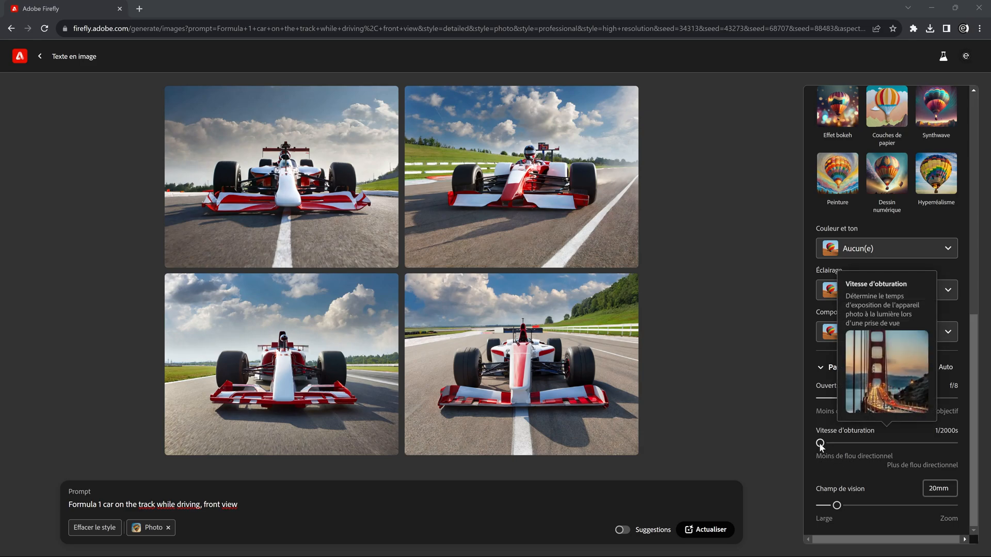
pyautogui.moveTo(820, 444)
pyautogui.mouseDown()
pyautogui.moveTo(954, 444)
pyautogui.moveTo(808, 452)
pyautogui.mouseUp()
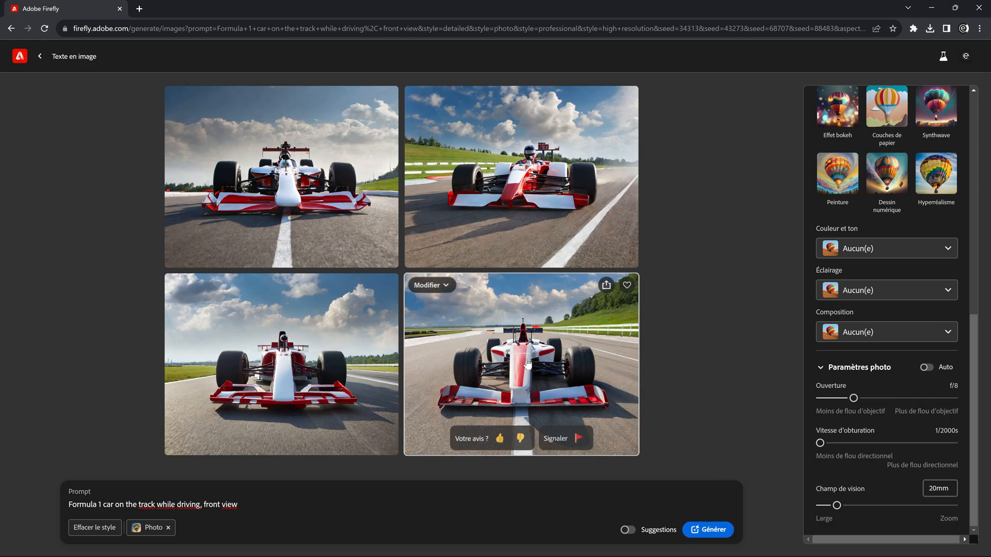
pyautogui.click(573, 383)
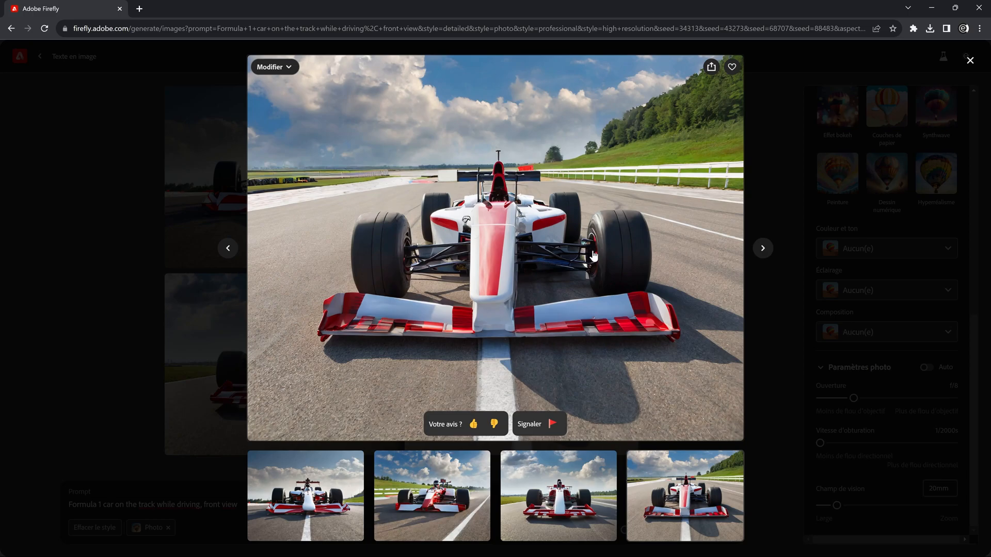
pyautogui.click(760, 142)
# Step: Set Vitesse d'obturation to 10s and generate new images of the Formula 1 car
pyautogui.moveTo(821, 443); pyautogui.dragTo(964, 443)
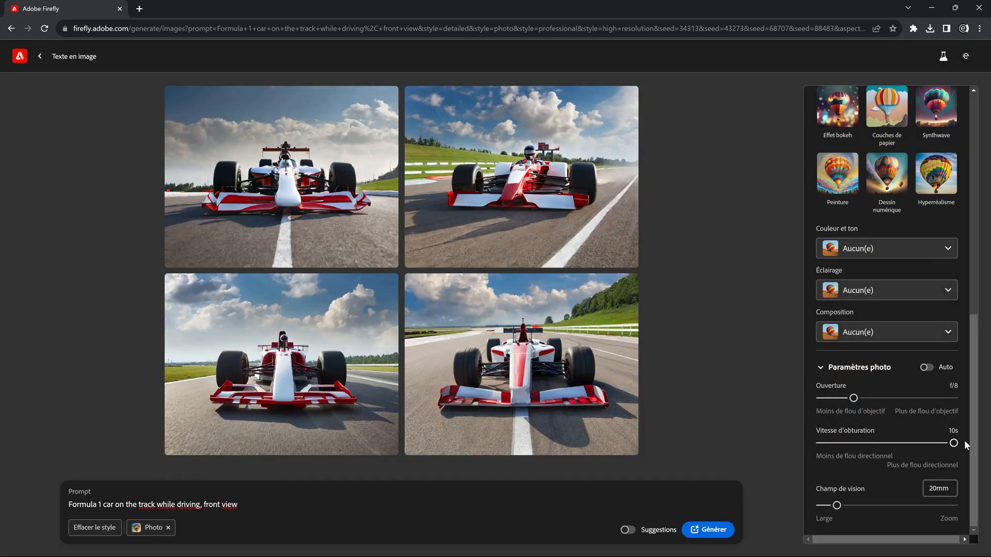
pyautogui.click(708, 531)
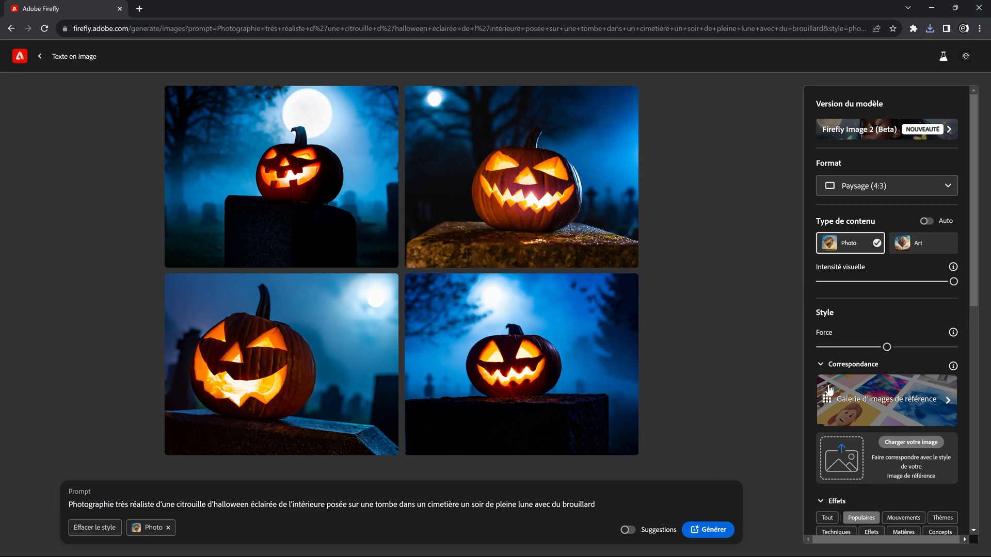
# Step: Generate Paysage (4:3) photos of the lit Halloween pumpkin in a foggy cemetery at maximum Intensité visuelle
pyautogui.click(720, 529)
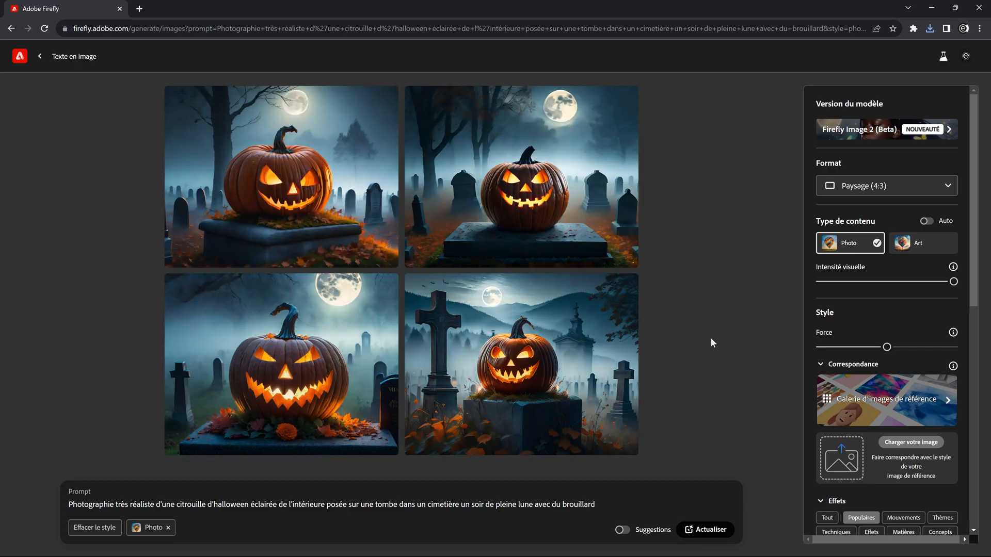
# Step: Lower Intensité visuelle to its midpoint and regenerate the pumpkin images using the pastel purple 3D podium reference from Galerie d'images de référence
pyautogui.moveTo(954, 281); pyautogui.dragTo(886, 282)
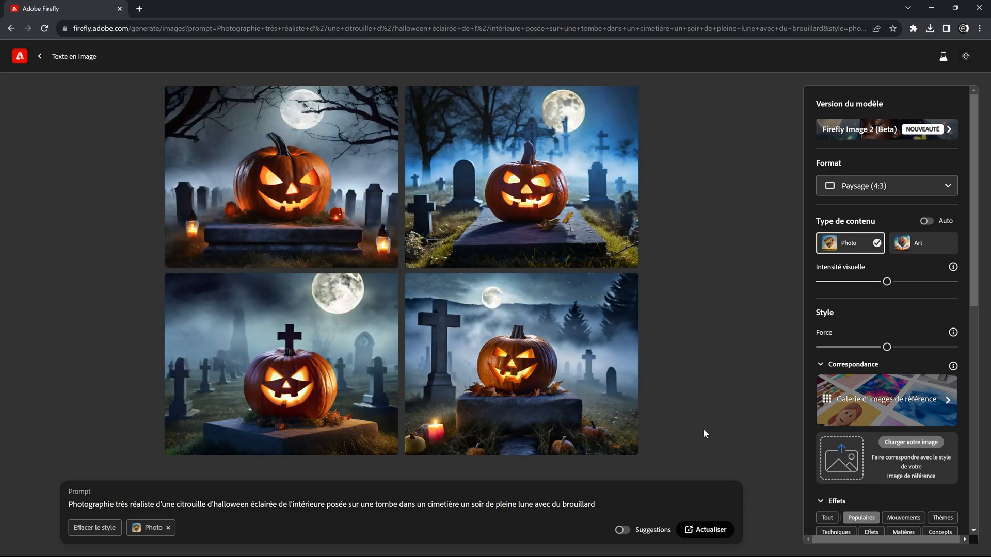
pyautogui.click(870, 409)
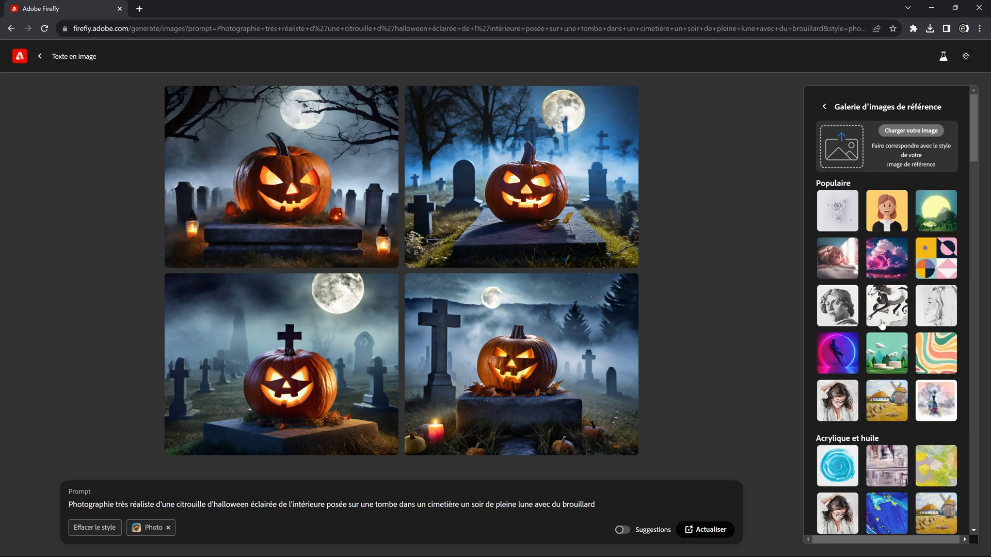
pyautogui.scroll(-10, 882, 320)
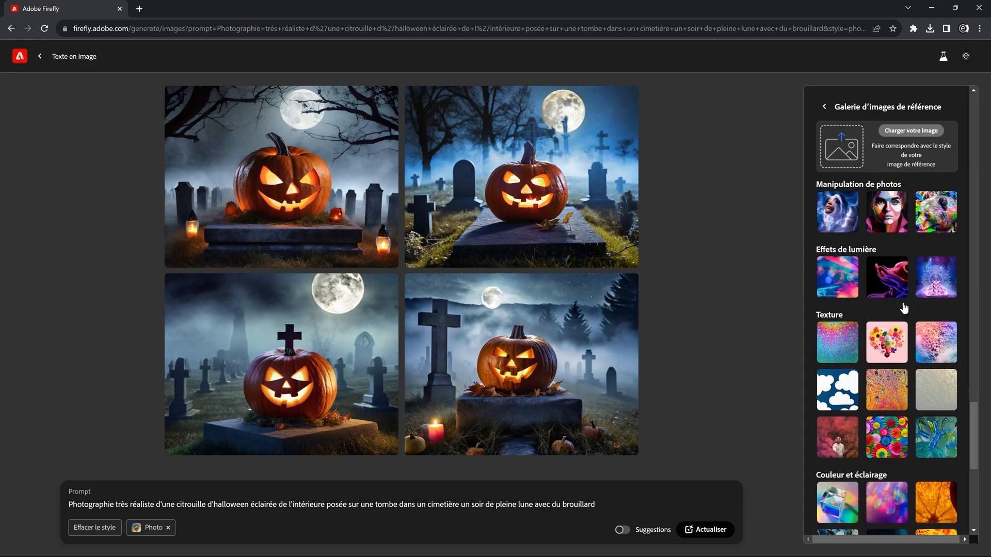
pyautogui.scroll(6, 909, 301)
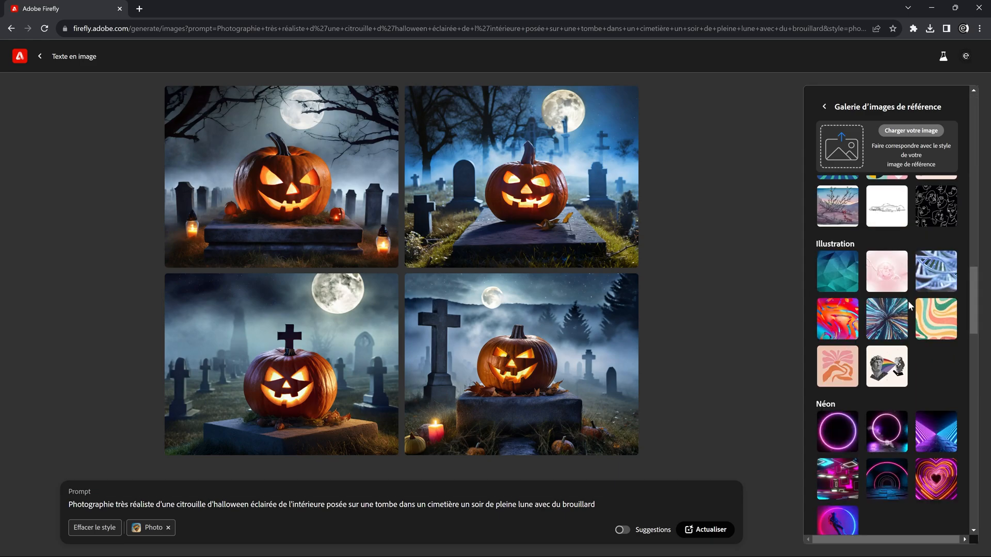
pyautogui.scroll(5, 909, 304)
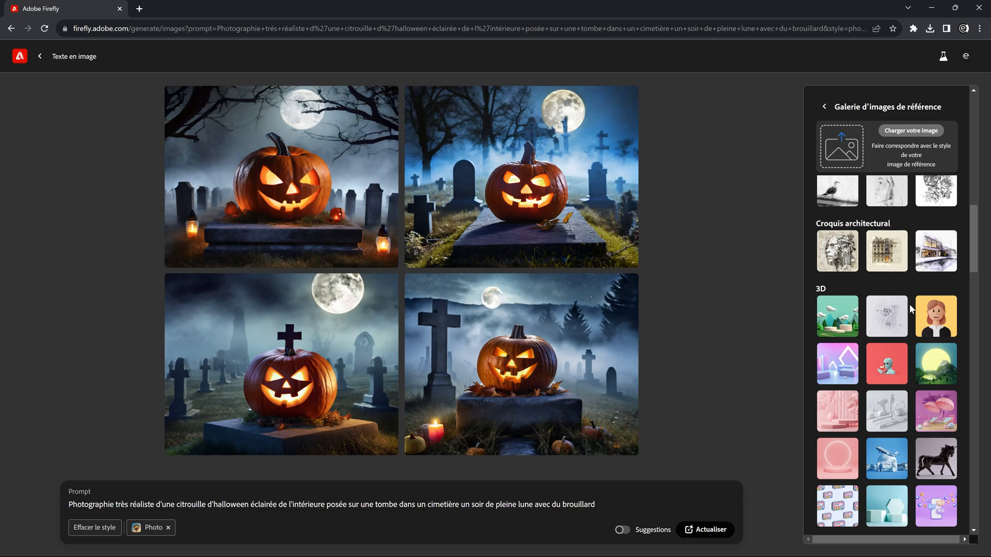
pyautogui.click(835, 371)
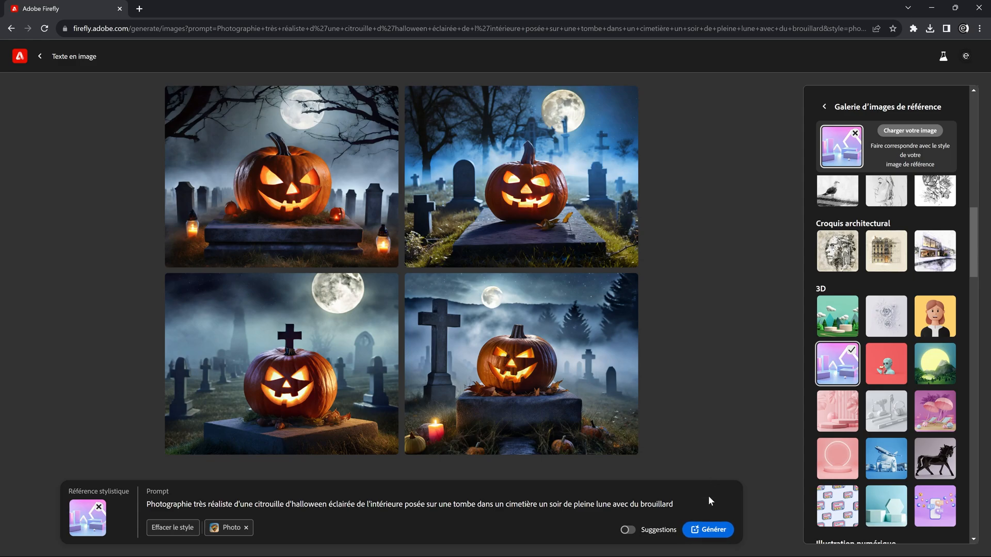
pyautogui.click(703, 535)
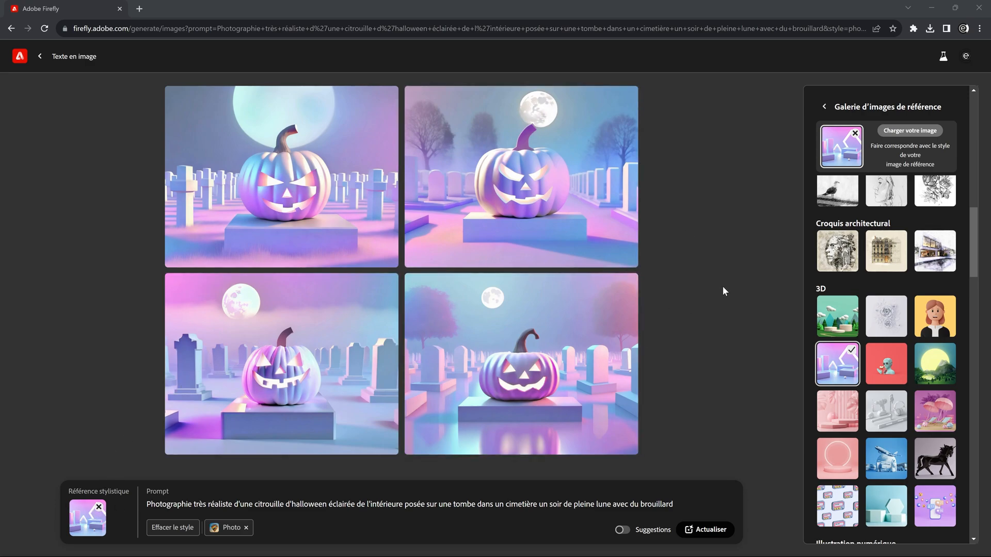
# Step: Compare the style reference's strength by regenerating the pumpkin images with Force at its minimum and again at its maximum
pyautogui.scroll(10, 910, 260)
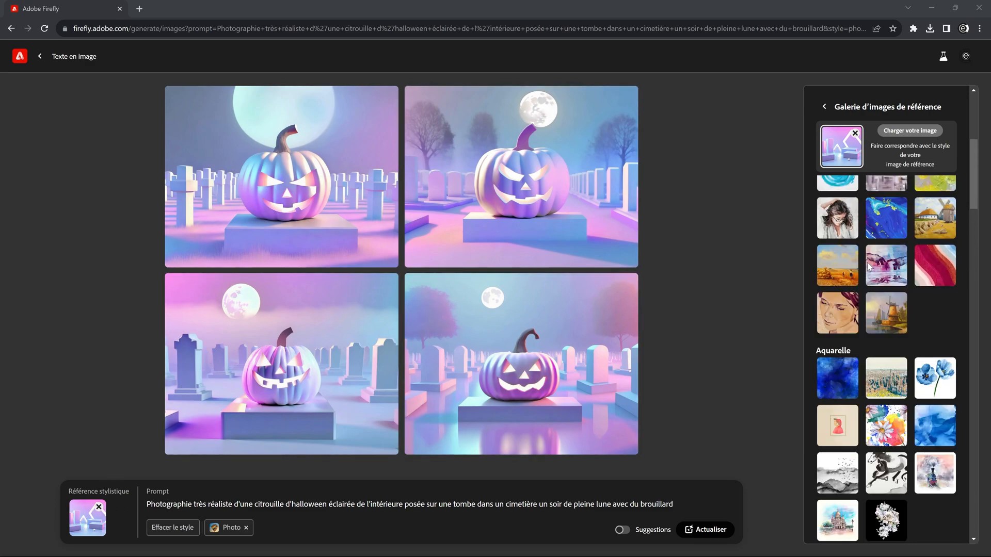
pyautogui.click(824, 106)
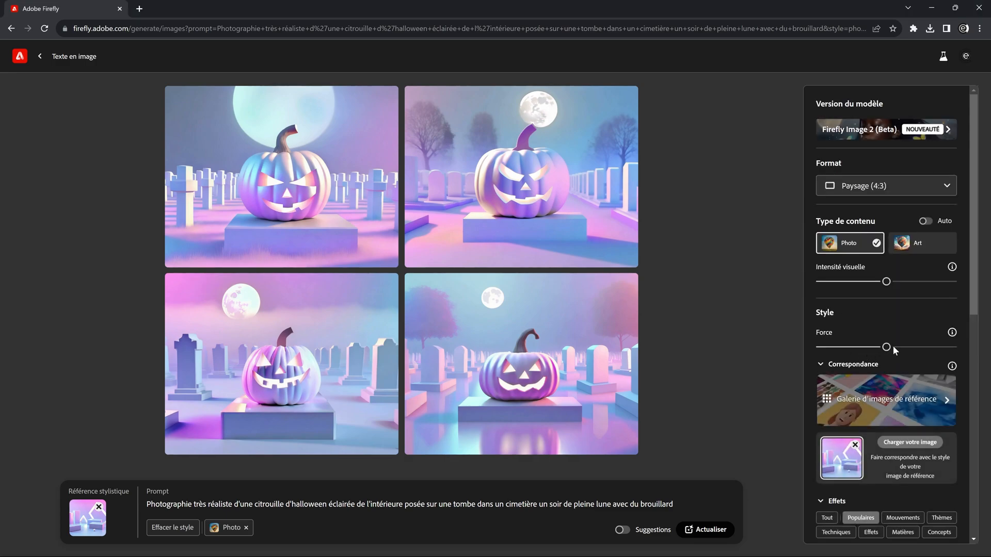
pyautogui.moveTo(886, 347); pyautogui.dragTo(821, 347)
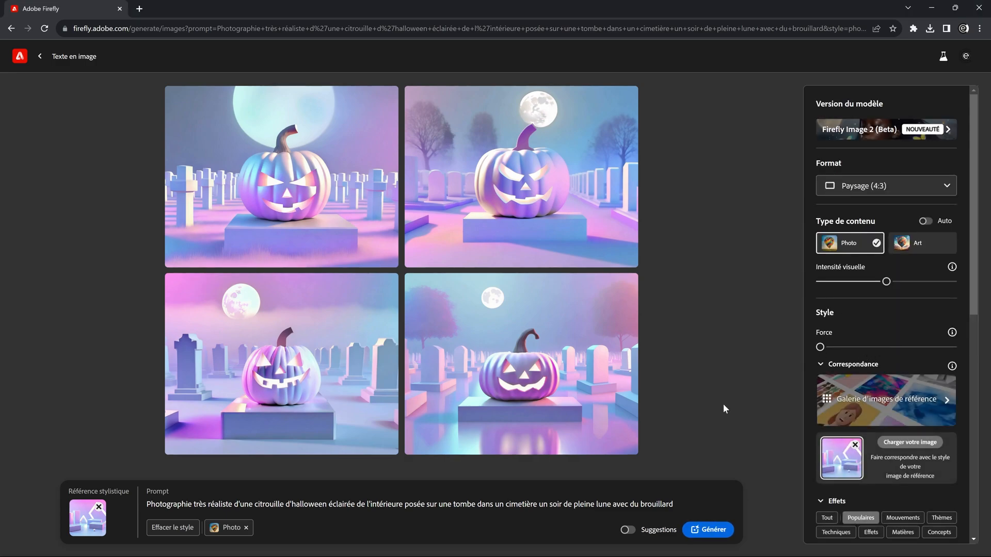
pyautogui.click(712, 529)
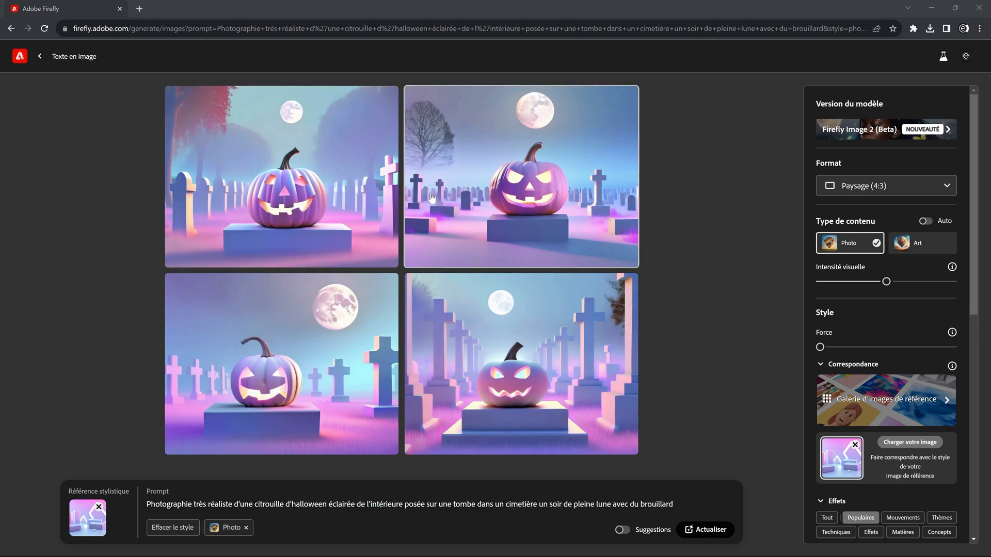
pyautogui.click(887, 347)
pyautogui.moveTo(897, 349); pyautogui.dragTo(971, 349)
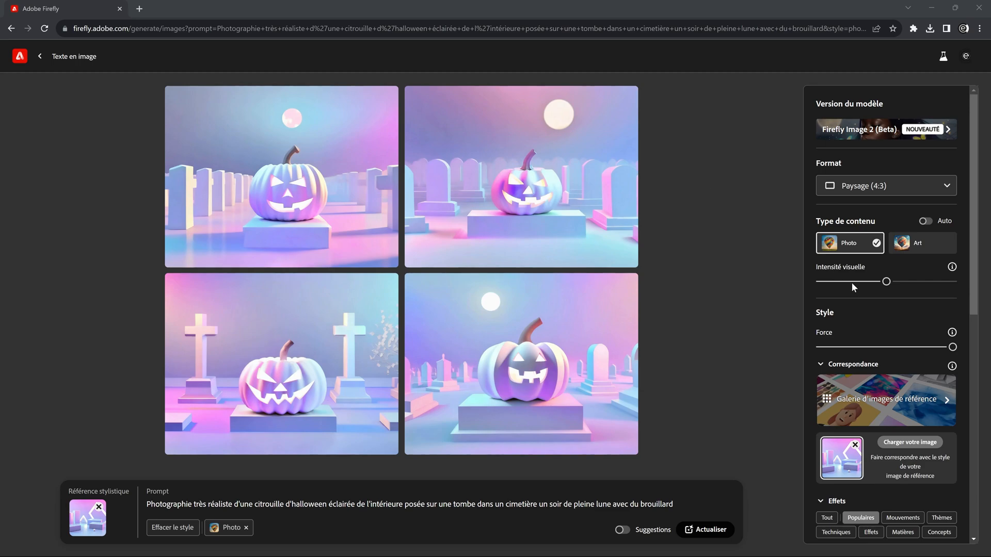
# Step: Upload a dark cemetery pumpkin photo as the style reference, accepting the image upload terms, and regenerate the pumpkin images
pyautogui.scroll(-2, 857, 369)
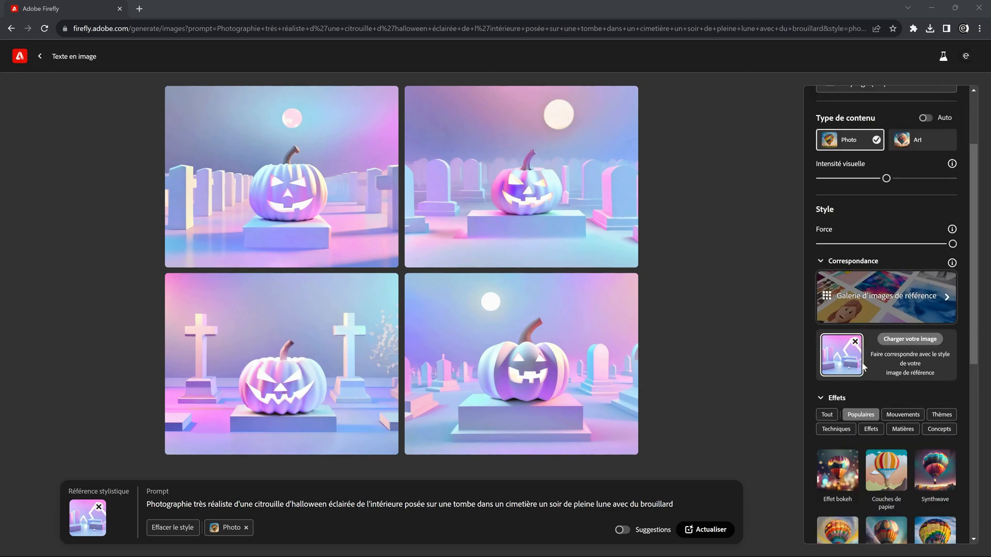
pyautogui.click(907, 342)
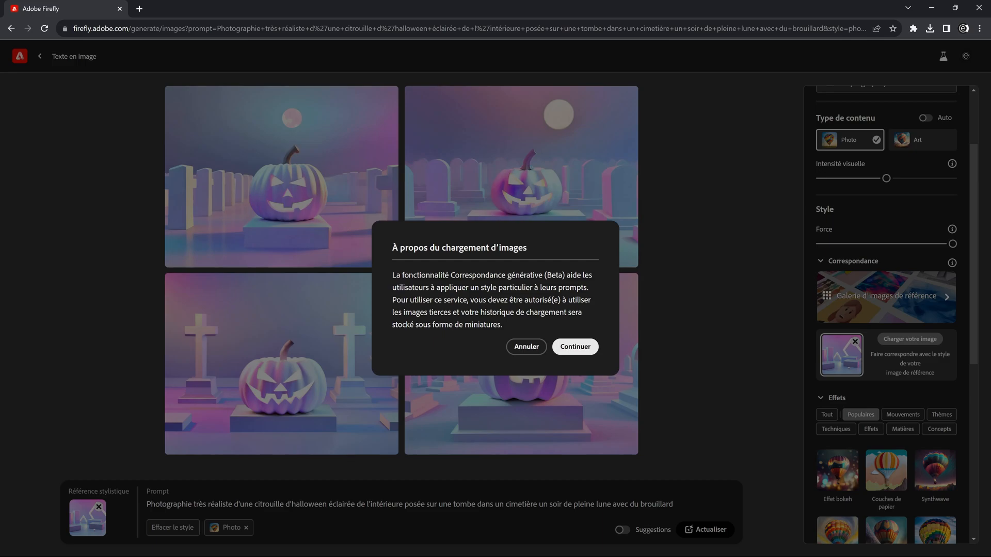
pyautogui.click(572, 351)
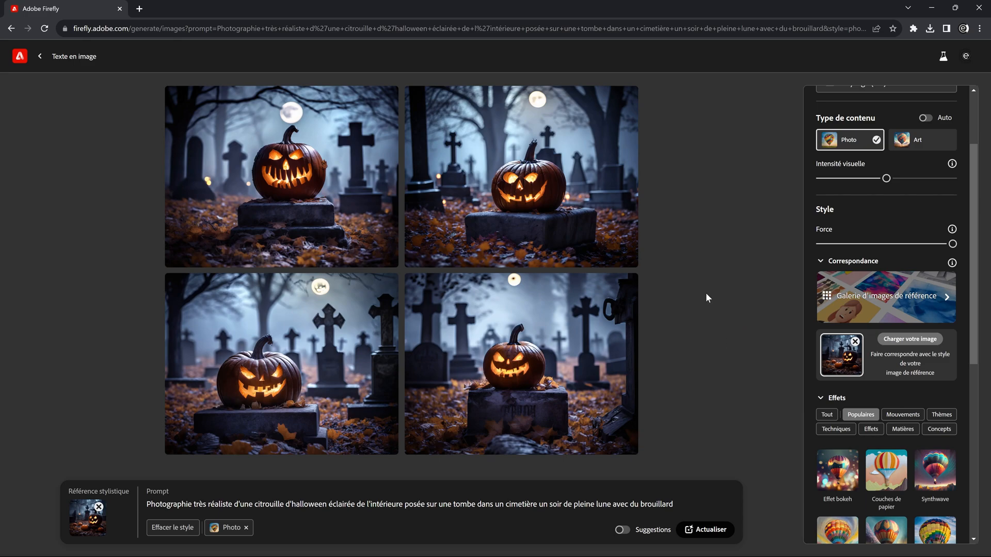
pyautogui.moveTo(600, 213)
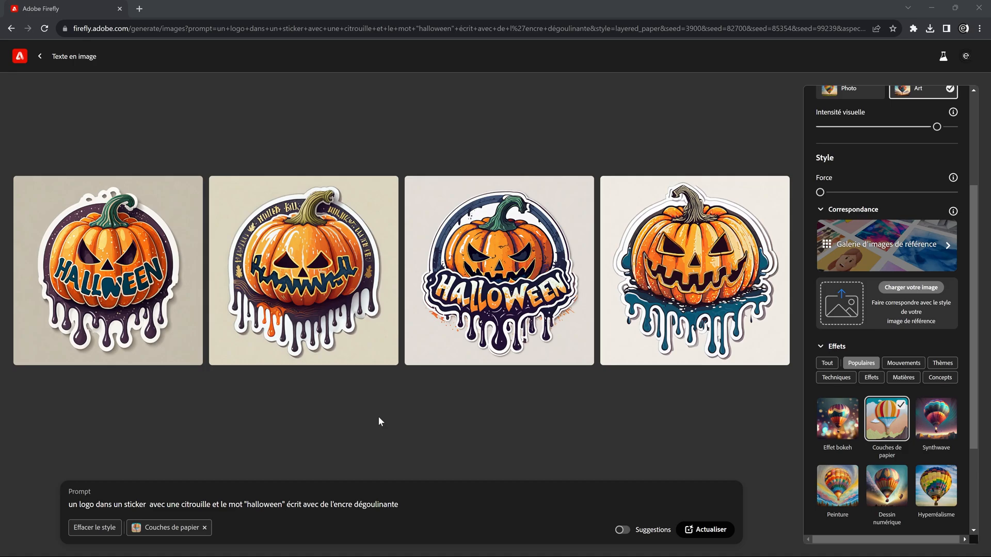
# Step: Enlarge the third Halloween pumpkin sticker logo and generate similar results from it with Afficher des résultats similaires
pyautogui.click(517, 293)
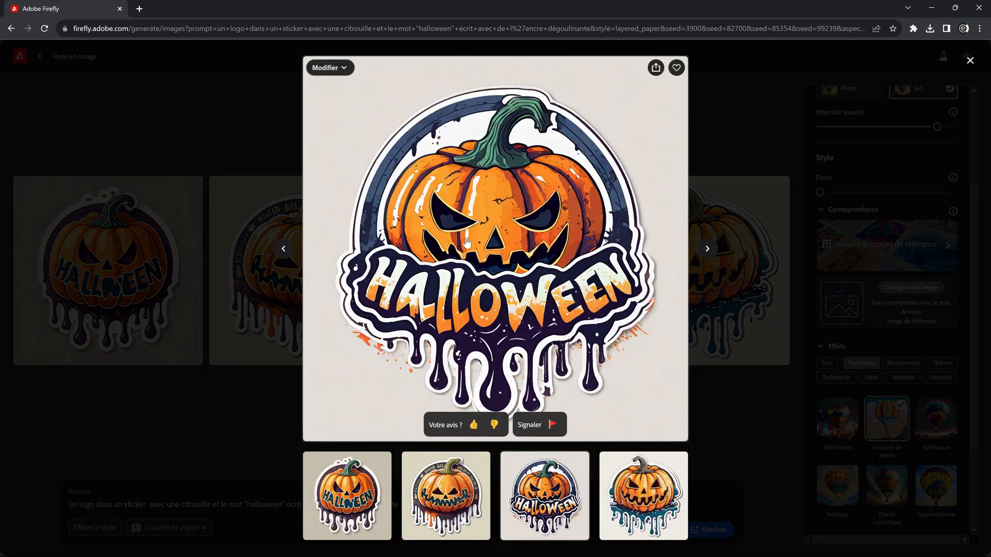
pyautogui.click(347, 68)
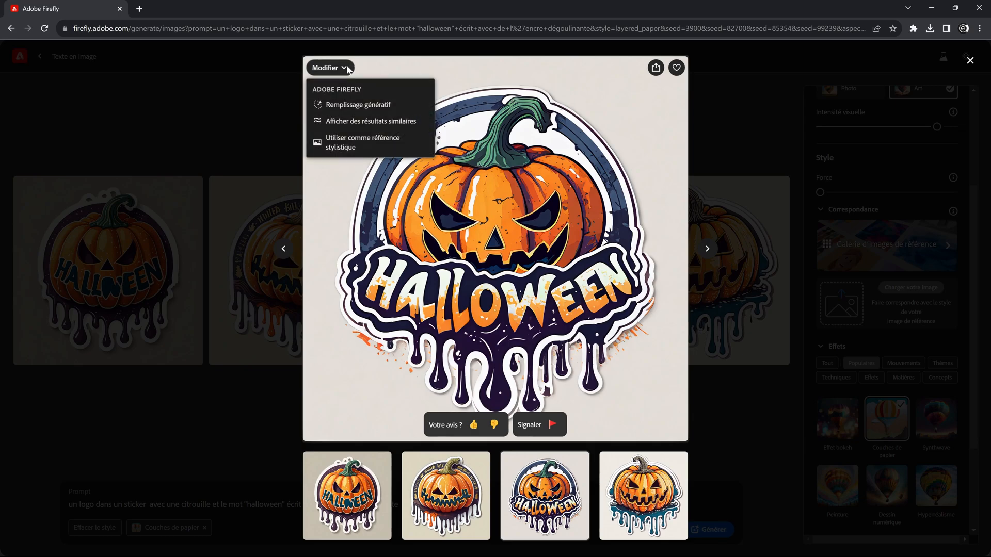
pyautogui.click(373, 126)
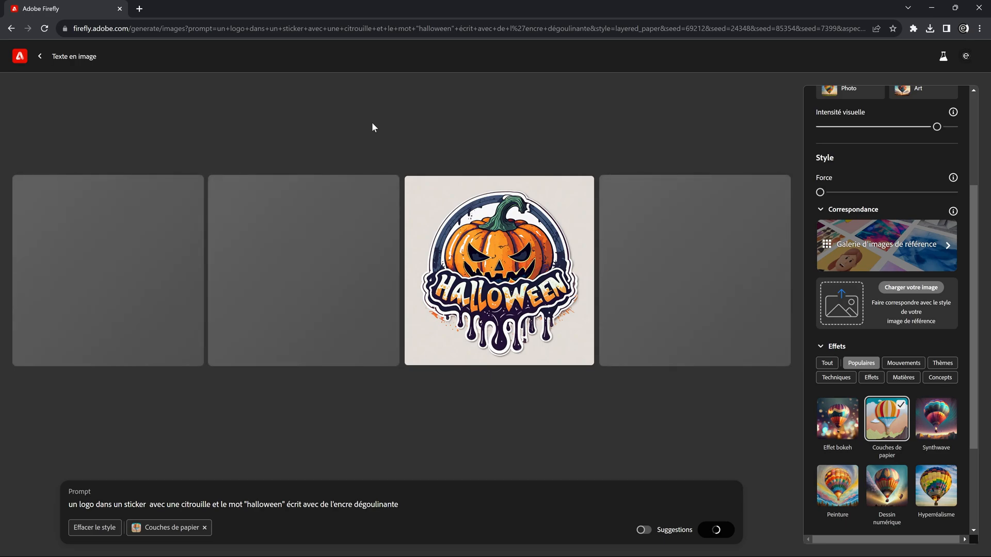
pyautogui.moveTo(483, 227)
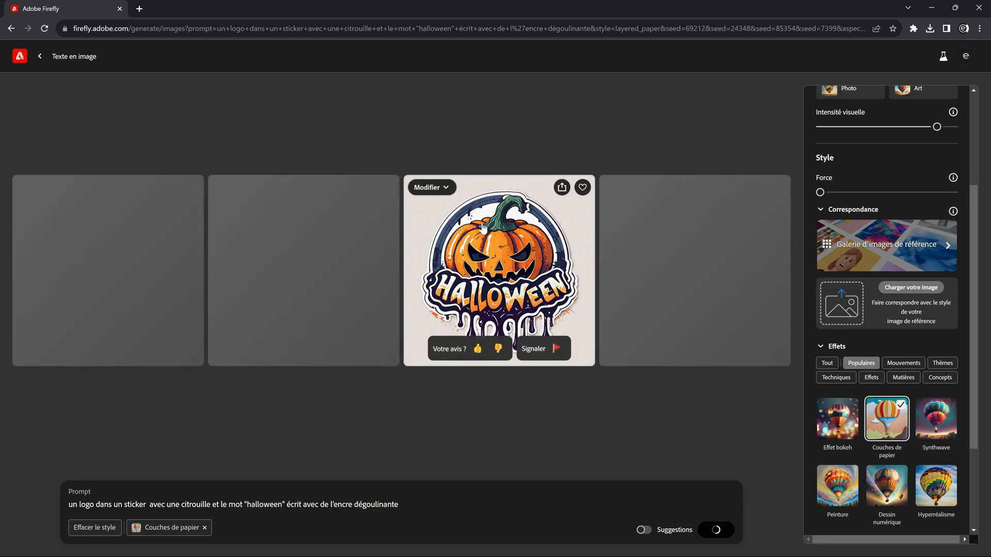